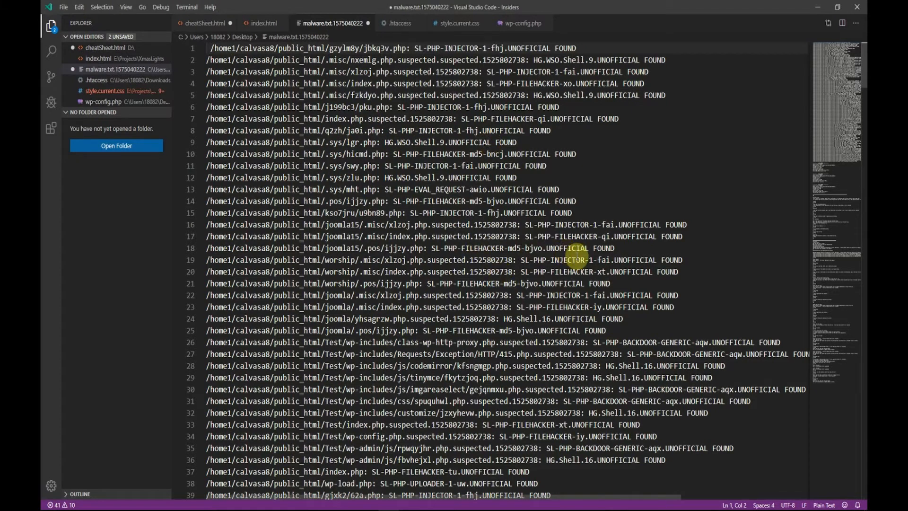
- Review the infected file paths and malware signatures listed in malware.txt.1575040222, down to the end of the file list
{"action": "scroll", "coordinate": [421, 227], "scroll_direction": "down", "scroll_amount": 2}
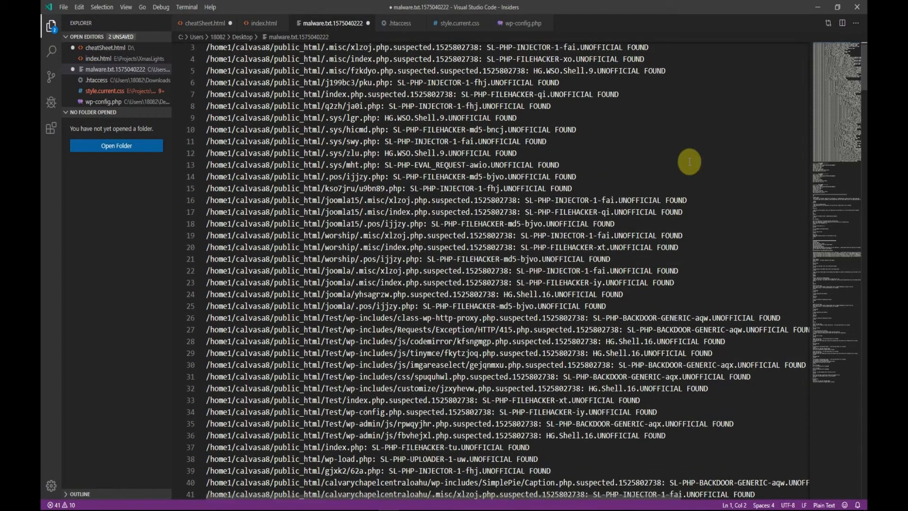
{"action": "scroll", "coordinate": [864, 95], "scroll_direction": "down", "scroll_amount": 2}
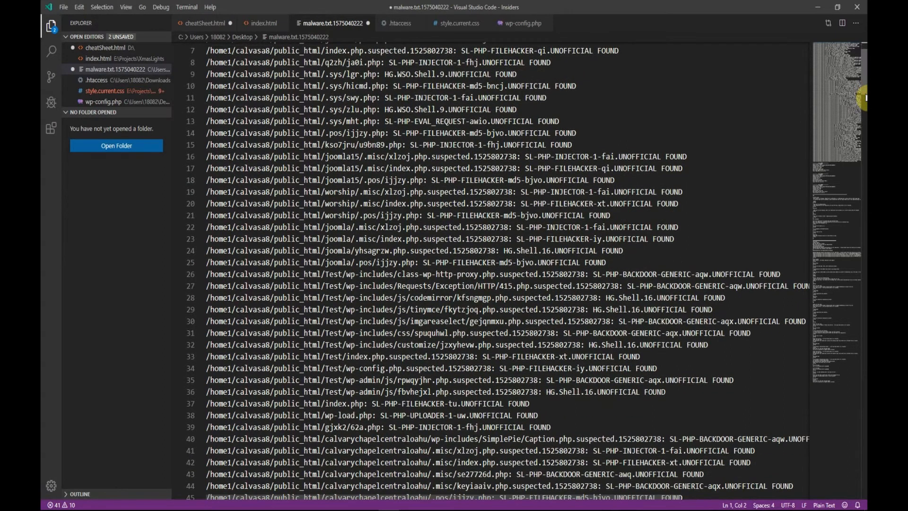
{"action": "scroll", "coordinate": [864, 97], "scroll_direction": "down", "scroll_amount": 5}
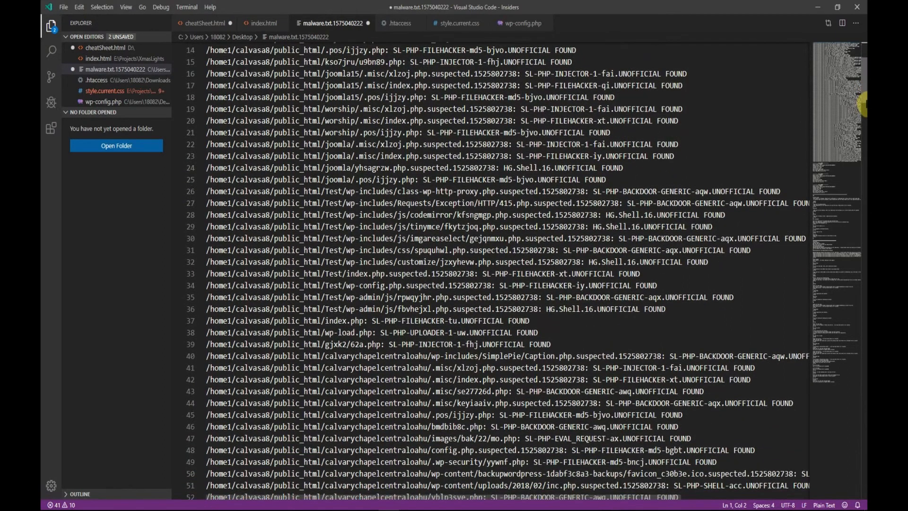
{"action": "scroll", "coordinate": [864, 114], "scroll_direction": "down", "scroll_amount": 4}
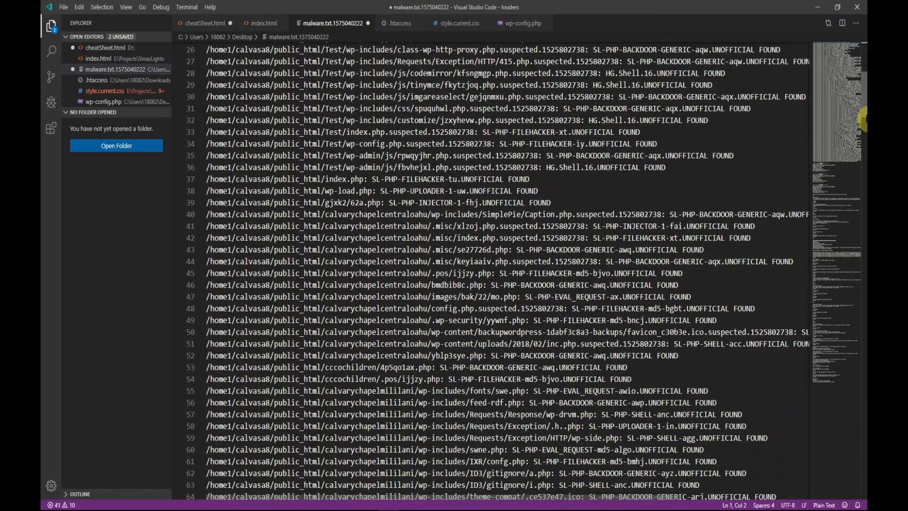
{"action": "scroll", "coordinate": [864, 124], "scroll_direction": "down", "scroll_amount": 4}
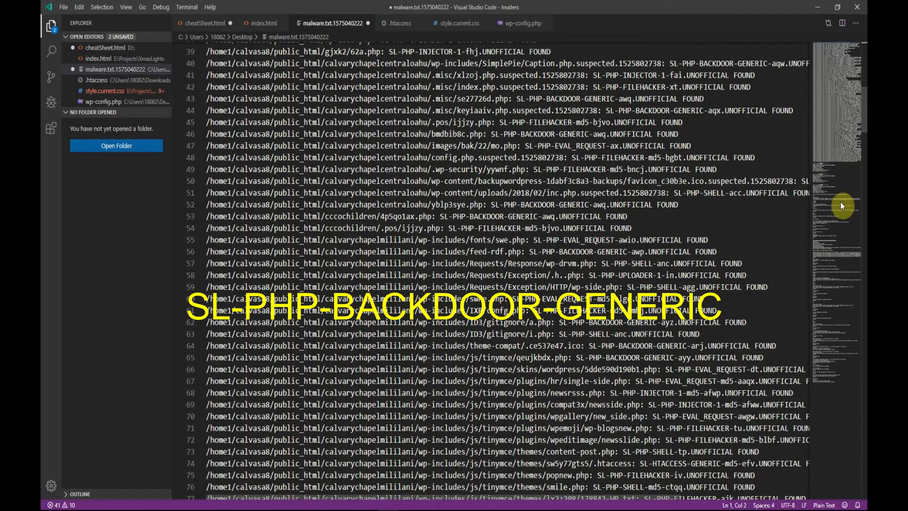
{"action": "left_click_drag", "start_coordinate": [865, 129], "coordinate": [864, 145]}
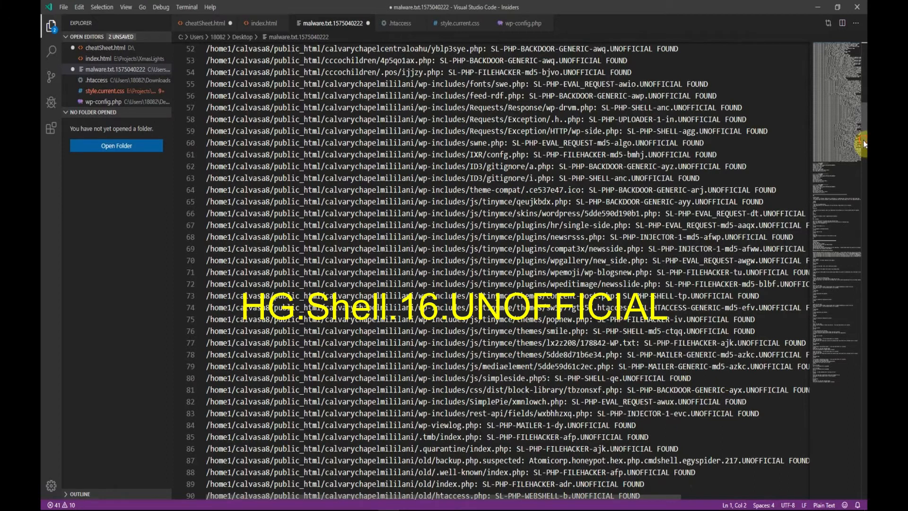
{"action": "scroll", "coordinate": [864, 158], "scroll_direction": "down", "scroll_amount": 3}
{"action": "scroll", "coordinate": [864, 157], "scroll_direction": "down", "scroll_amount": 2}
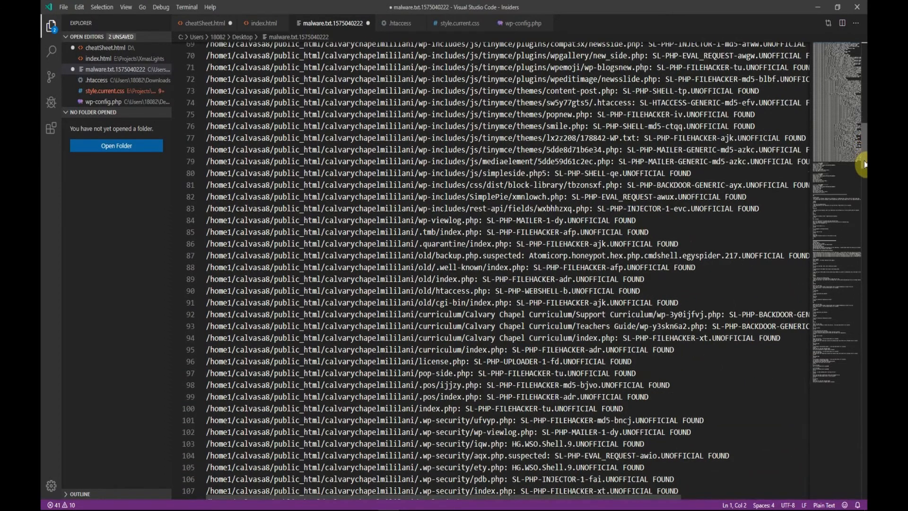
{"action": "scroll", "coordinate": [864, 164], "scroll_direction": "down", "scroll_amount": 1}
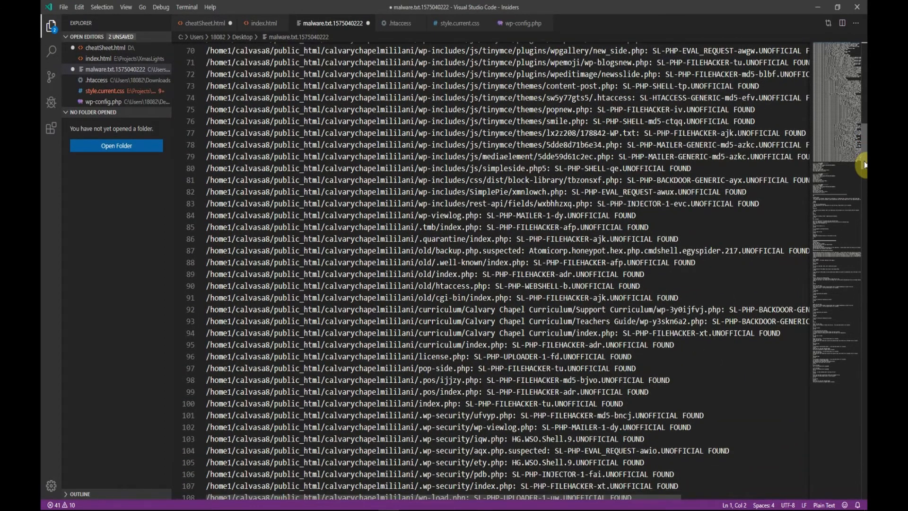
{"action": "left_click_drag", "start_coordinate": [863, 164], "coordinate": [863, 185]}
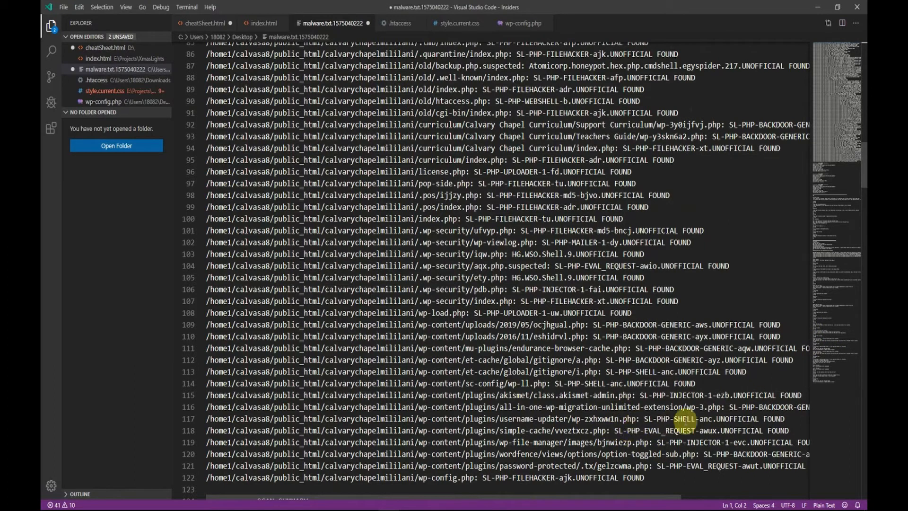
{"action": "mouse_move", "coordinate": [864, 184]}
{"action": "left_mouse_down"}
{"action": "mouse_move", "coordinate": [862, 236]}
{"action": "mouse_move", "coordinate": [849, 180]}
{"action": "left_mouse_up"}
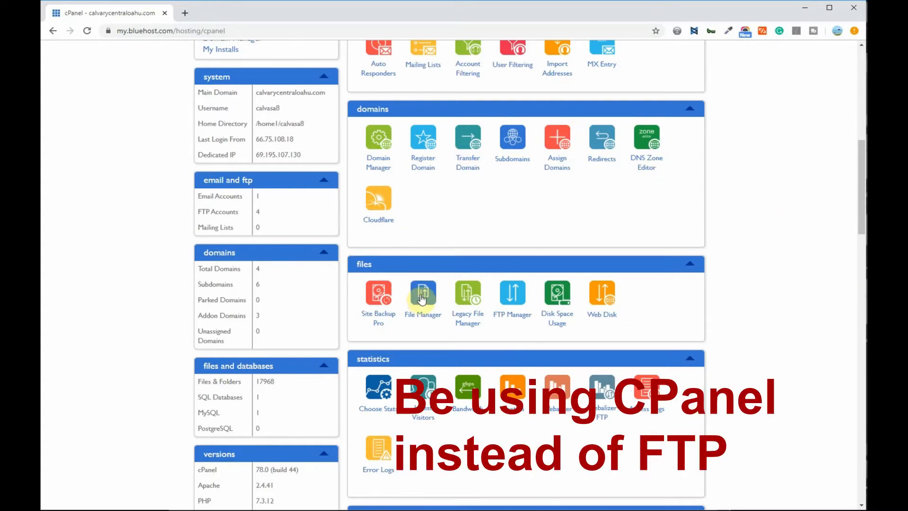
- Open cPanel's File Manager at the home directory with the show hidden files option ticked, and open the public_html folder
{"action": "left_click", "coordinate": [421, 292]}
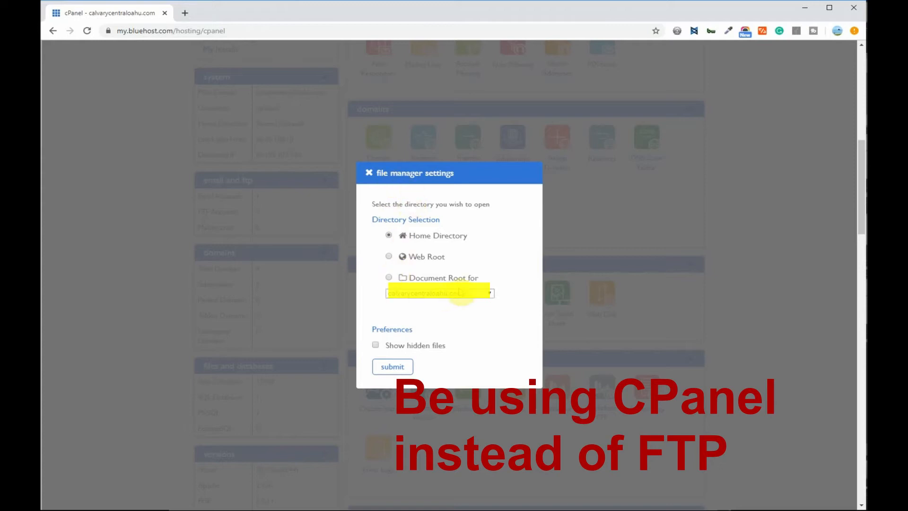
{"action": "left_click", "coordinate": [376, 346]}
{"action": "left_click", "coordinate": [392, 367]}
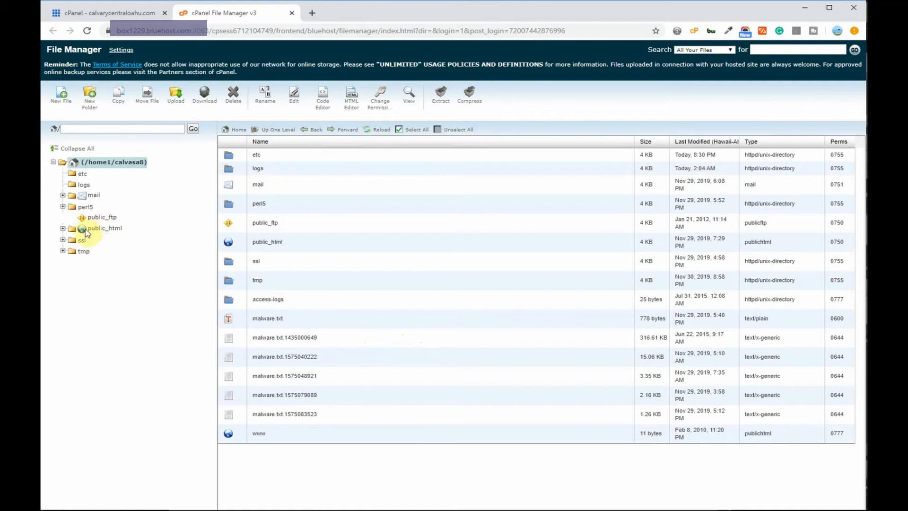
{"action": "left_click", "coordinate": [101, 228]}
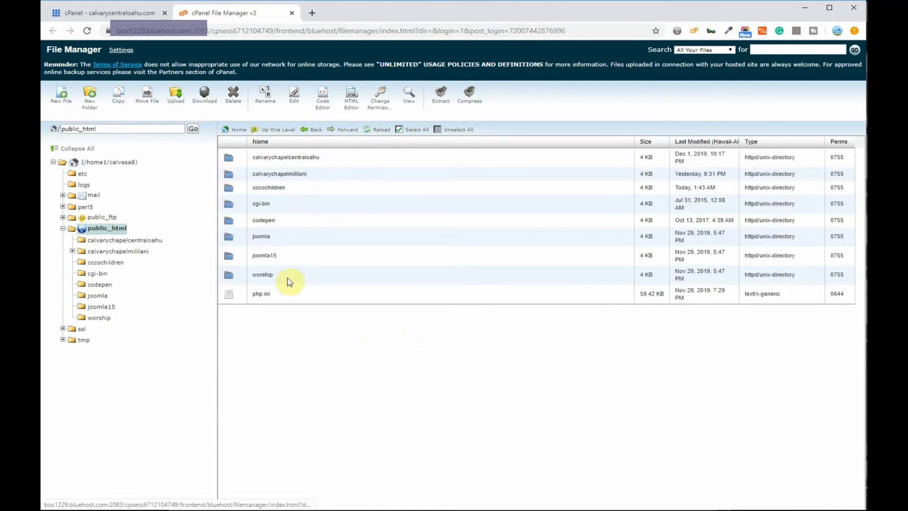
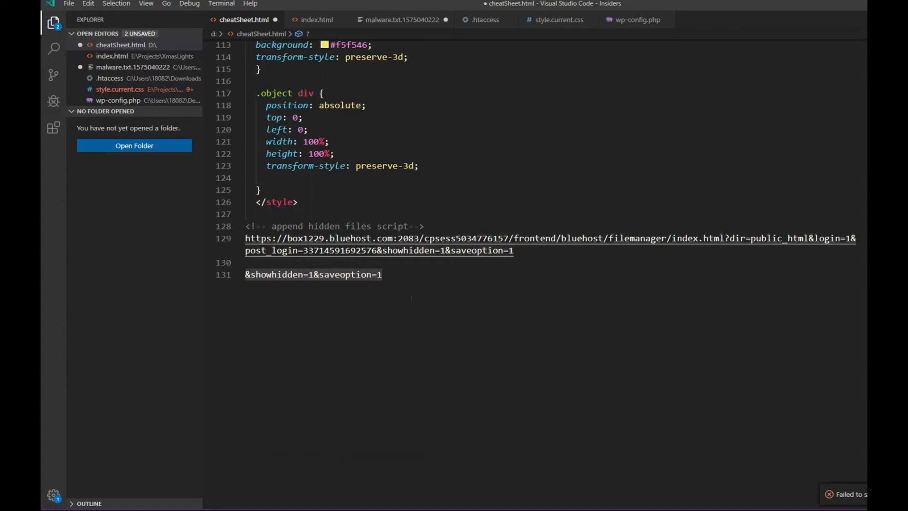
- Switch back to the browser, append &showhidden=1&saveoption=1 to the end of the File Manager URL and load it
{"action": "left_click", "coordinate": [463, 506]}
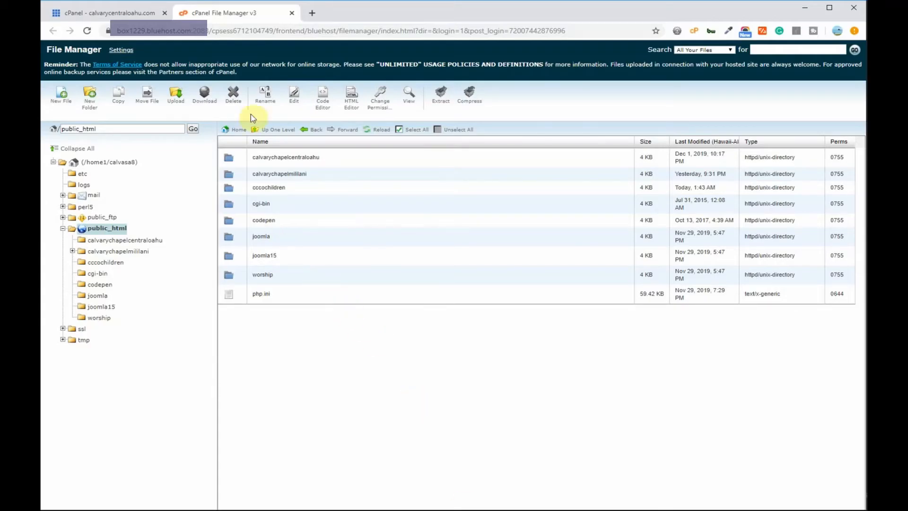
{"action": "left_click", "coordinate": [571, 30]}
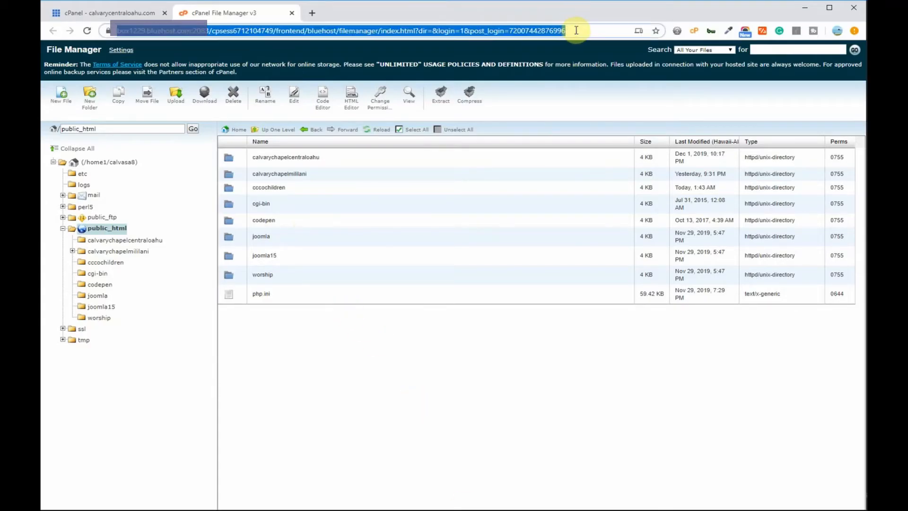
{"action": "left_click", "coordinate": [576, 30]}
{"action": "right_click", "coordinate": [596, 30]}
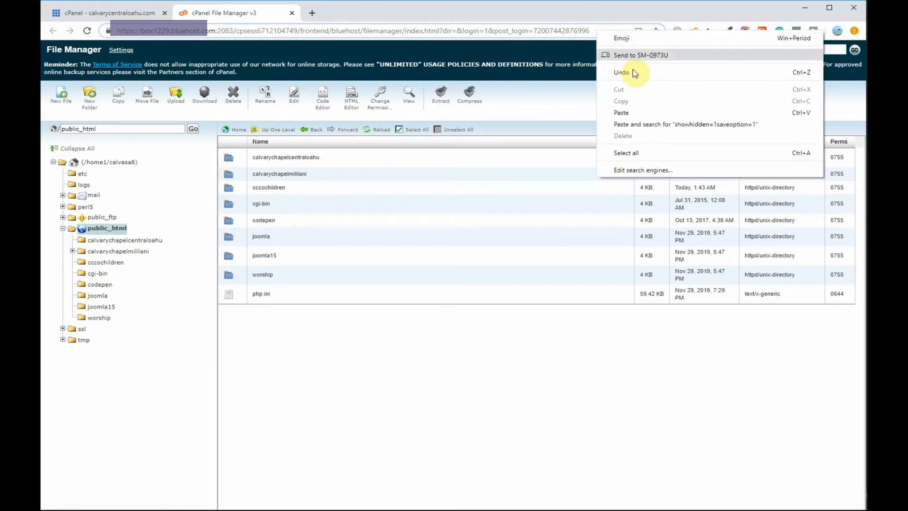
{"action": "left_click", "coordinate": [632, 114]}
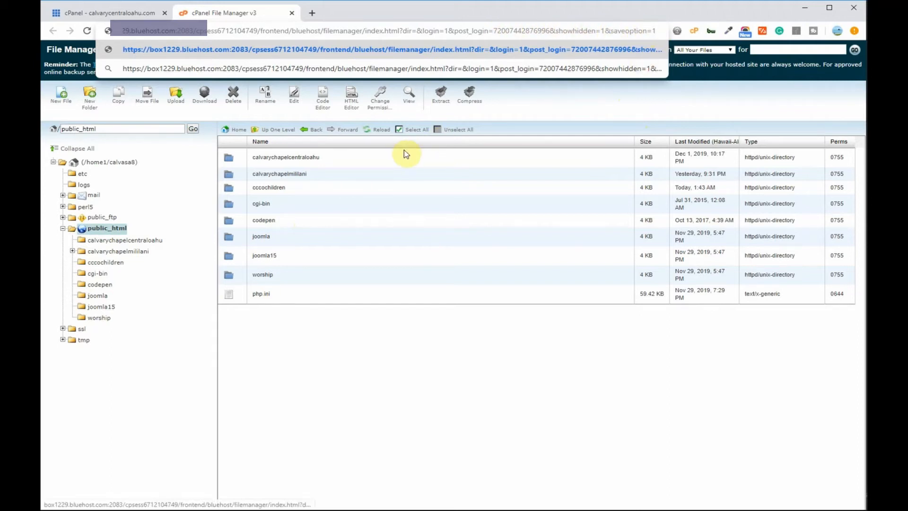
{"action": "key", "text": "Return"}
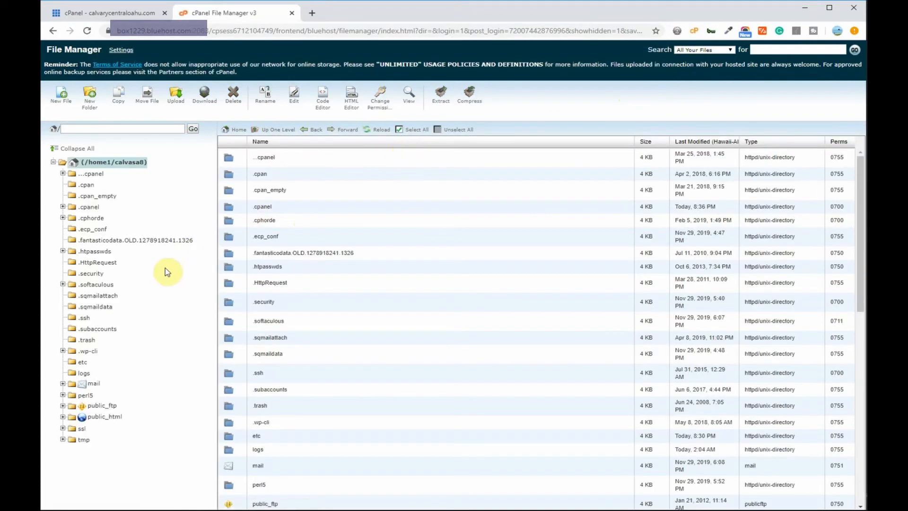
- Open the public_html folder and go into its calvarychapelmililani subfolder
{"action": "left_click", "coordinate": [113, 418]}
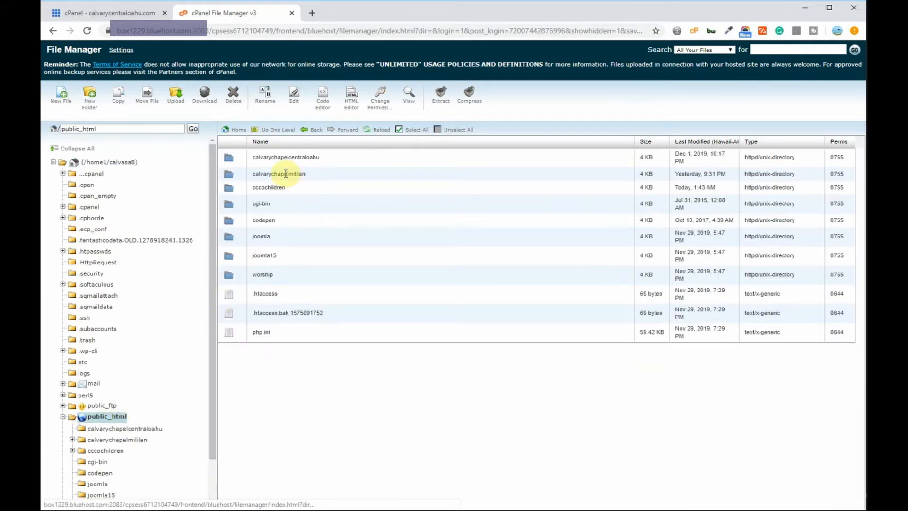
{"action": "left_click", "coordinate": [286, 174]}
{"action": "double_click", "coordinate": [239, 176]}
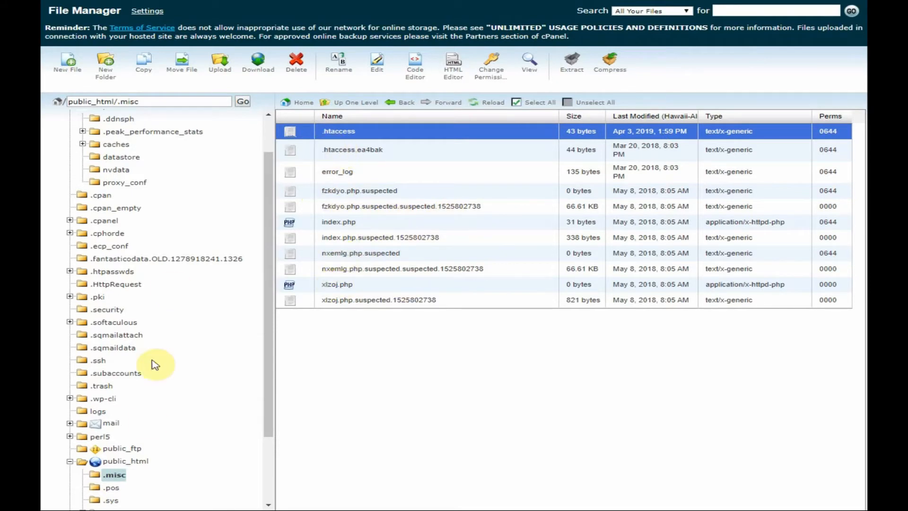
- Examine the folder tree and the suspected files in public_html/.misc, including the xlzoj, nxemlg, index and fzkdyo PHP files
{"action": "left_click", "coordinate": [268, 316]}
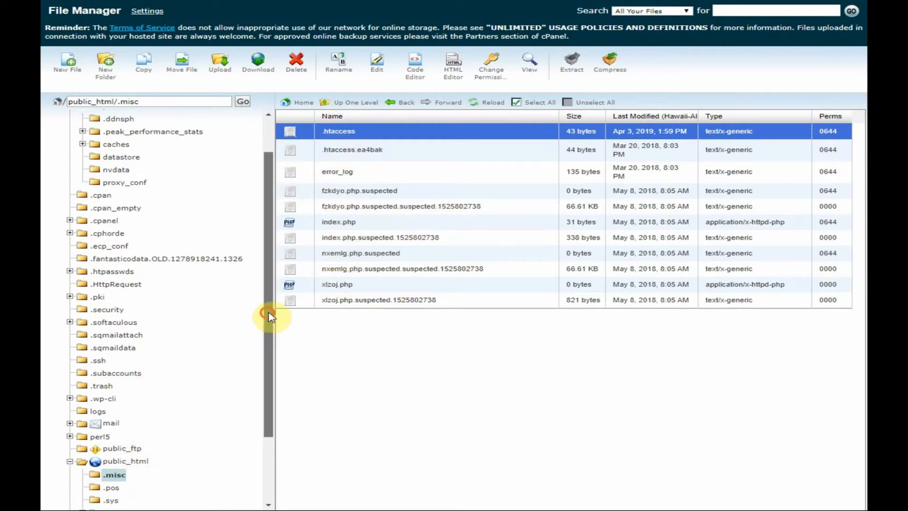
{"action": "left_click_drag", "start_coordinate": [268, 316], "coordinate": [267, 285]}
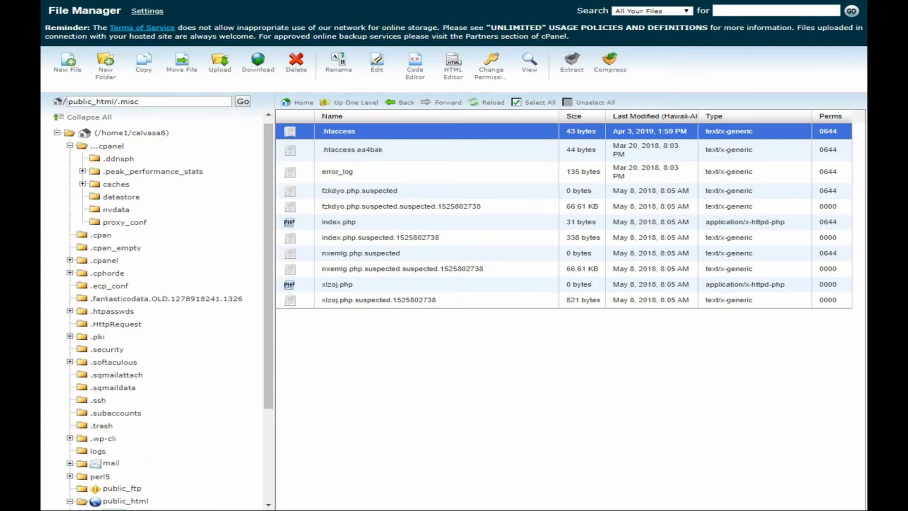
{"action": "left_click", "coordinate": [360, 152]}
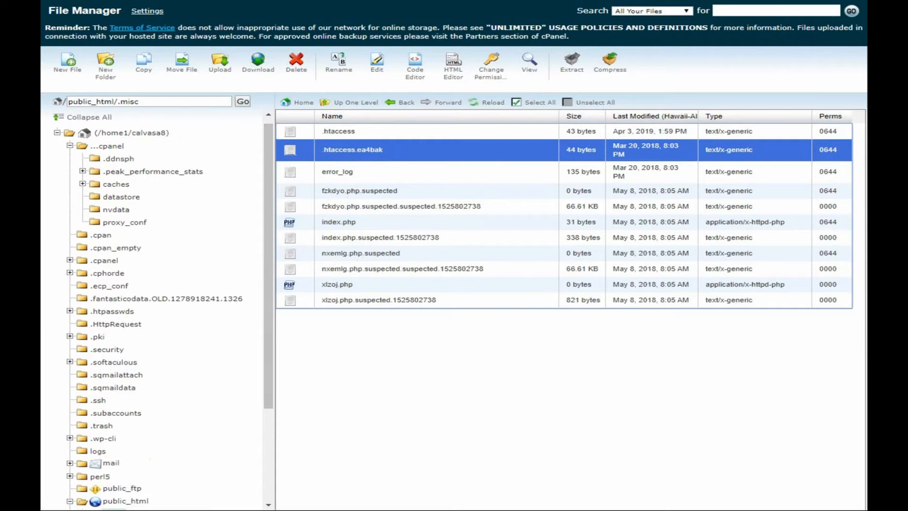
{"action": "left_click", "coordinate": [385, 300]}
{"action": "left_click", "coordinate": [335, 284]}
{"action": "left_click", "coordinate": [336, 269]}
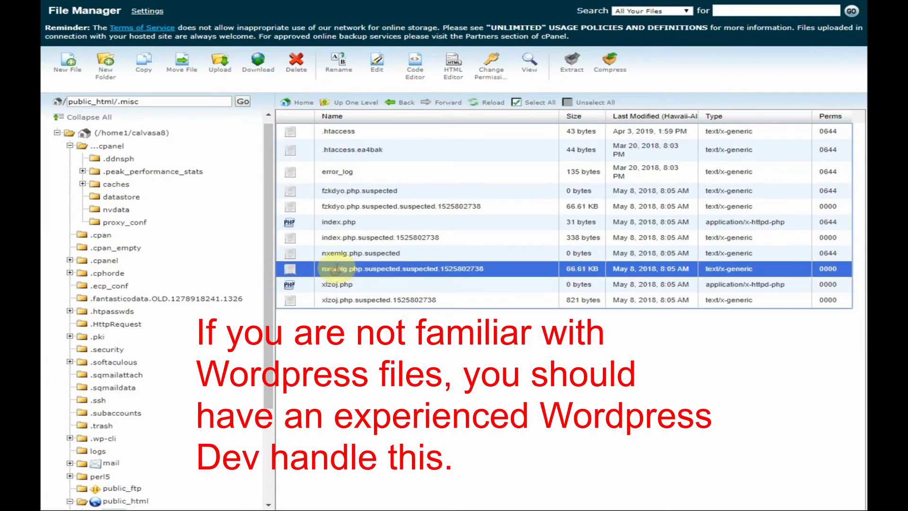
{"action": "left_click", "coordinate": [335, 253]}
{"action": "left_click", "coordinate": [335, 237]}
{"action": "left_click", "coordinate": [335, 206]}
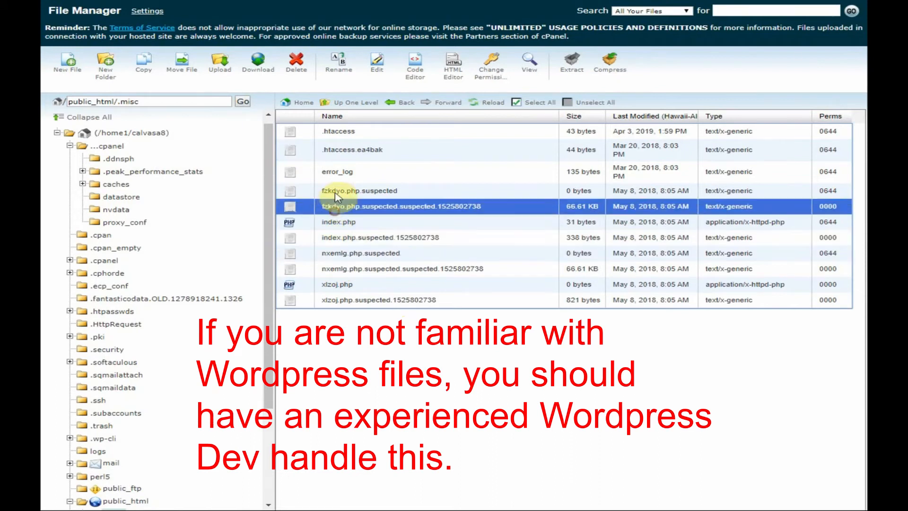
{"action": "left_click", "coordinate": [336, 192]}
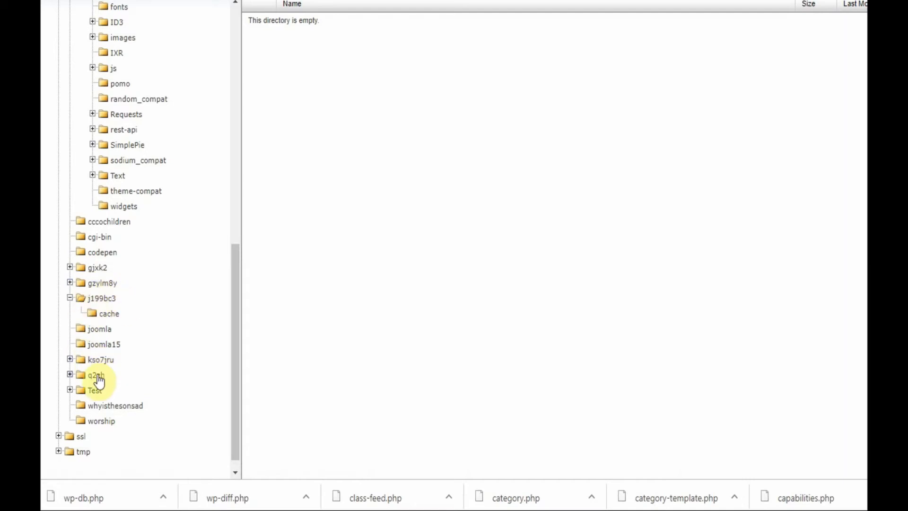
- Inspect the randomly named folders under public_html, including gjxk2, kso7jru and q2zh
{"action": "left_click", "coordinate": [69, 267]}
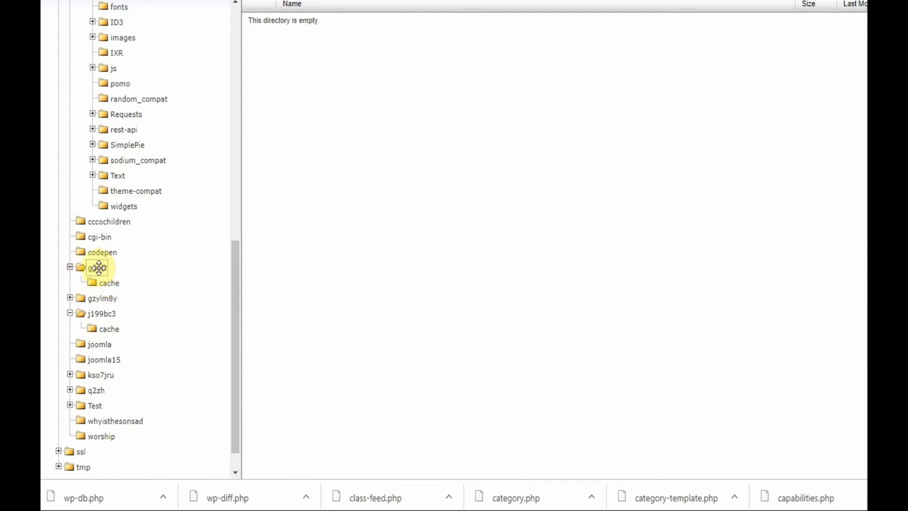
{"action": "left_click", "coordinate": [85, 269]}
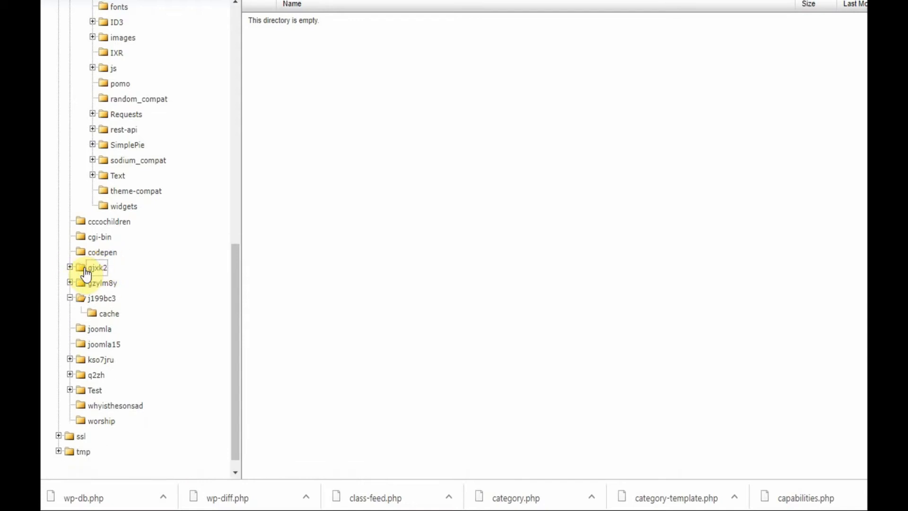
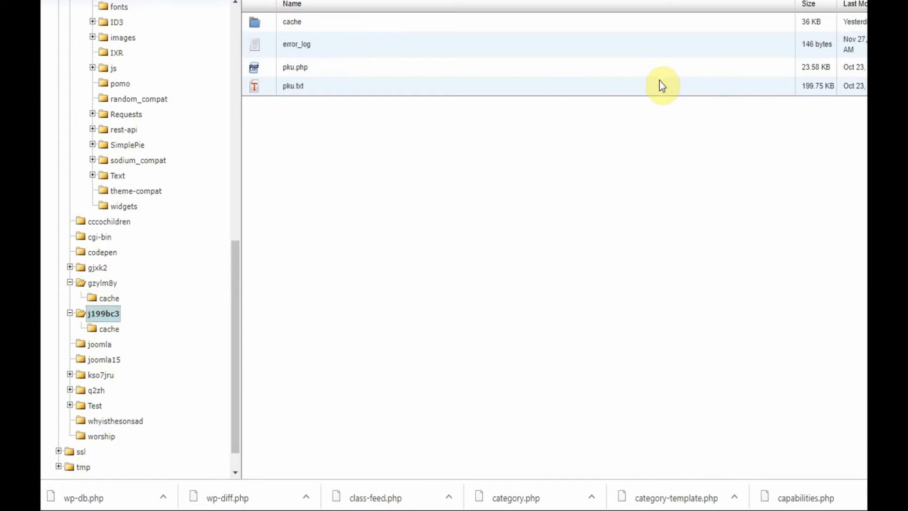
{"action": "left_click", "coordinate": [98, 374]}
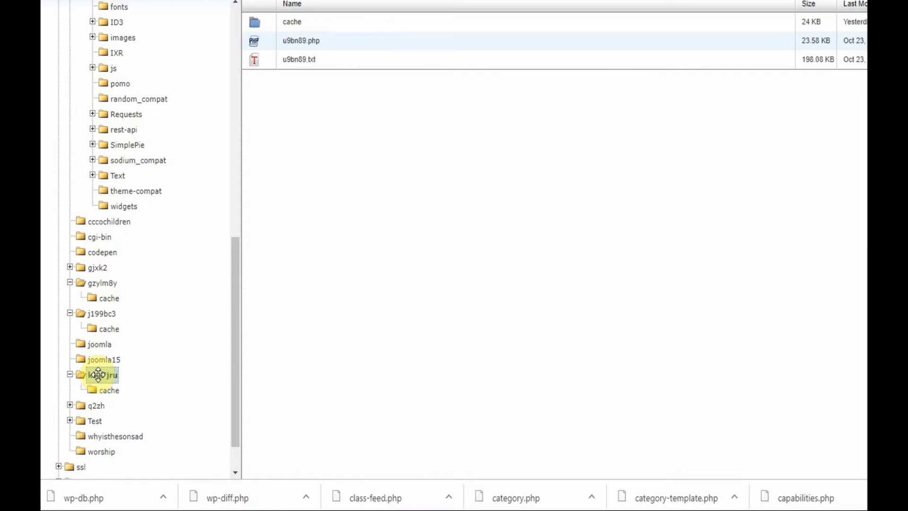
{"action": "left_click", "coordinate": [97, 406]}
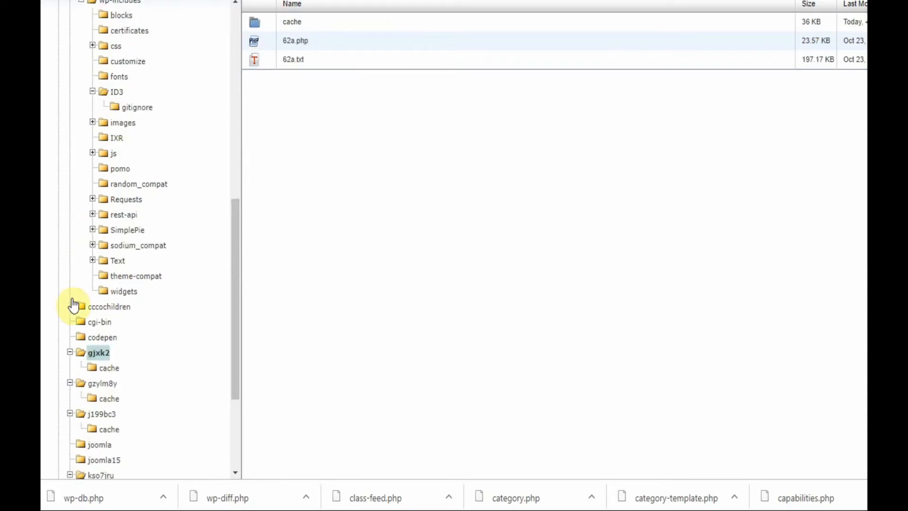
- Open the cache folder inside gjxk2 and look through its HTML files
{"action": "left_click", "coordinate": [99, 352]}
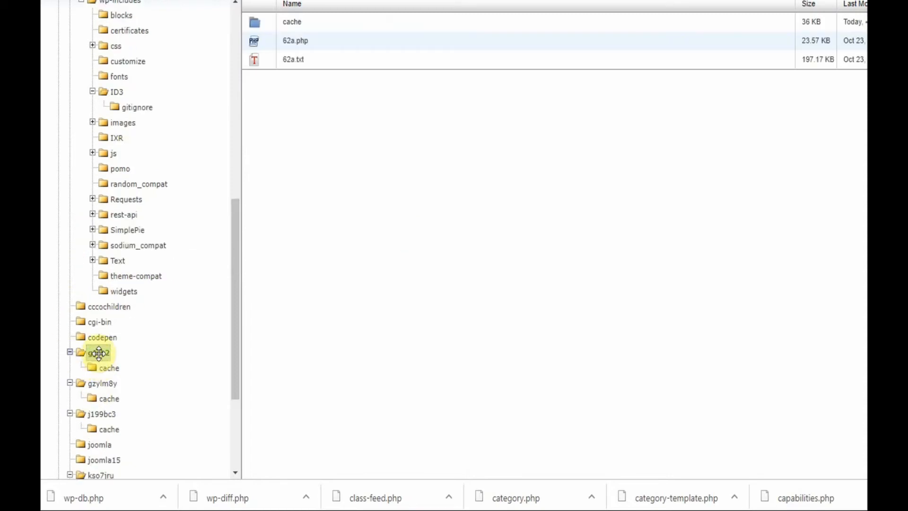
{"action": "double_click", "coordinate": [260, 24]}
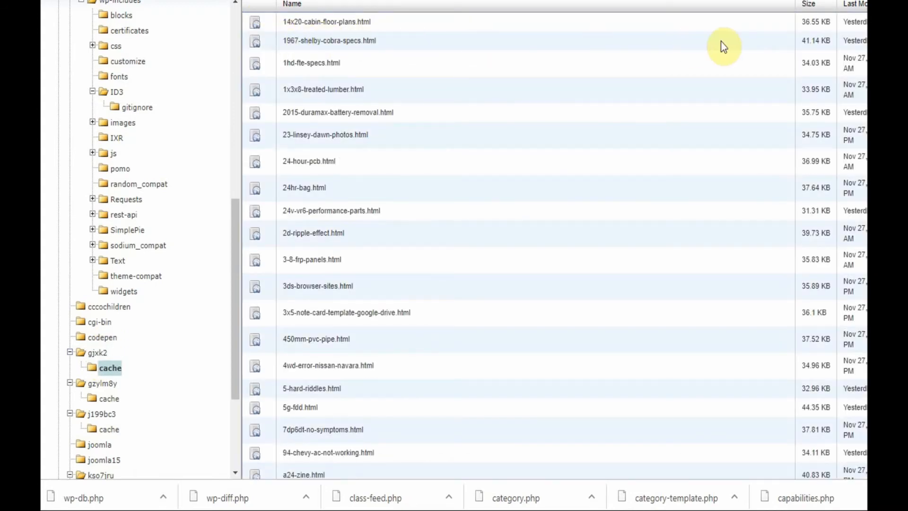
{"action": "scroll", "coordinate": [834, 234], "scroll_direction": "down", "scroll_amount": 7}
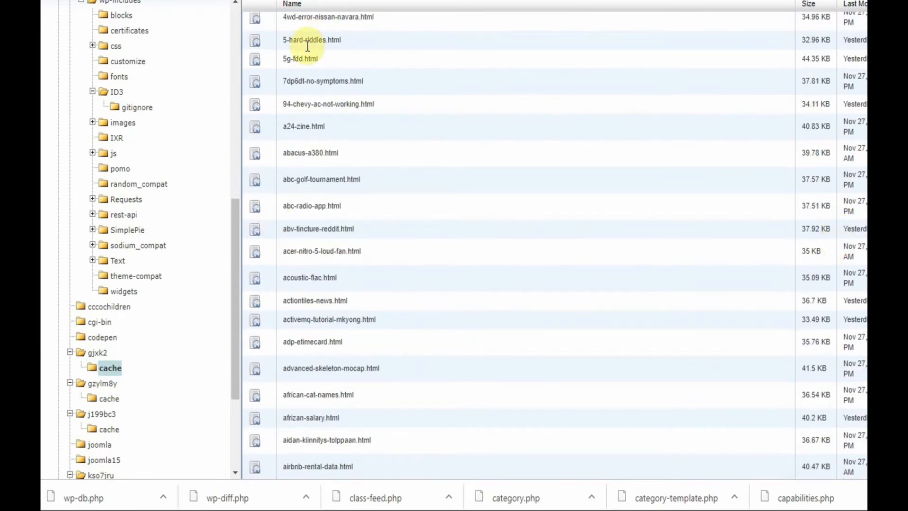
- Examine the names of the suspicious HTML files in the gjxk2 cache folder
{"action": "scroll", "coordinate": [483, 311], "scroll_direction": "down", "scroll_amount": 7}
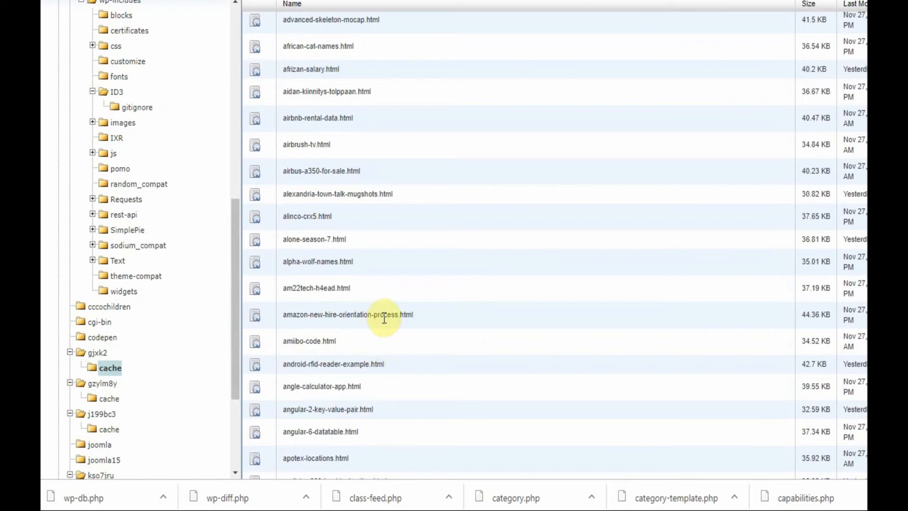
{"action": "scroll", "coordinate": [424, 327], "scroll_direction": "down", "scroll_amount": 7}
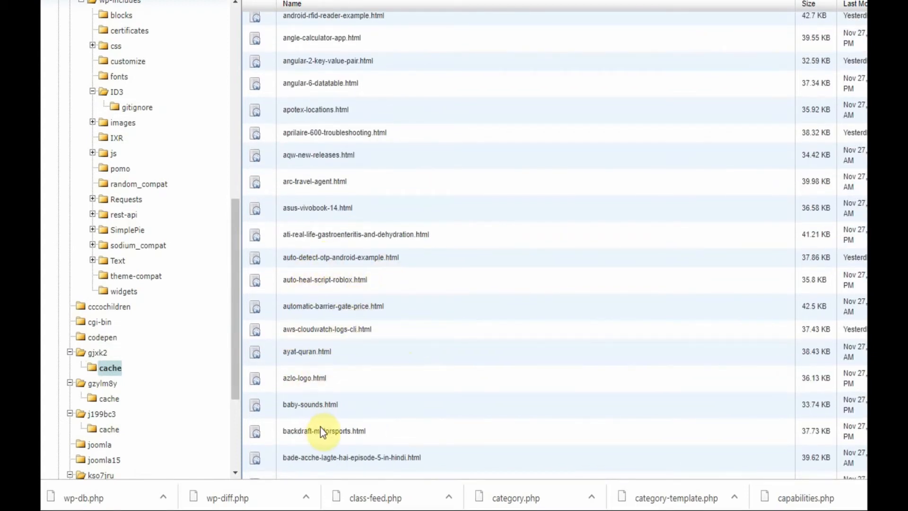
{"action": "scroll", "coordinate": [371, 403], "scroll_direction": "down", "scroll_amount": 7}
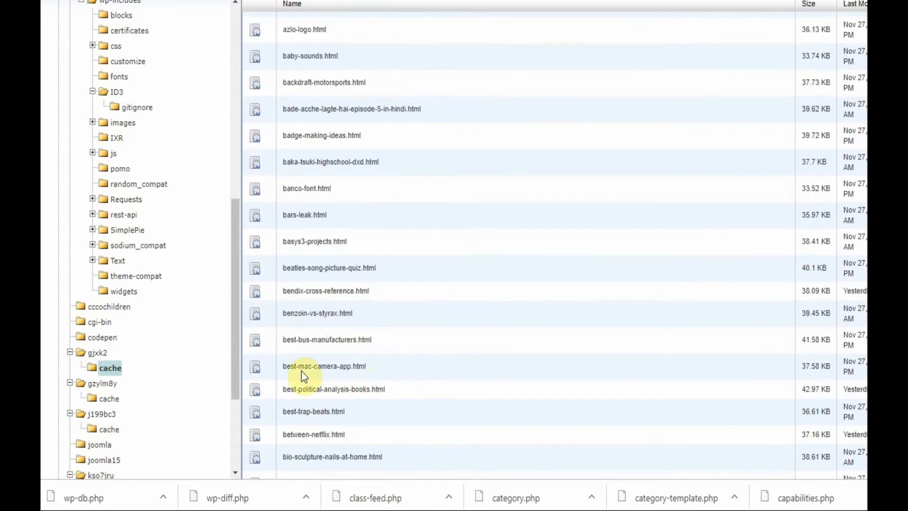
{"action": "scroll", "coordinate": [375, 387], "scroll_direction": "down", "scroll_amount": 6}
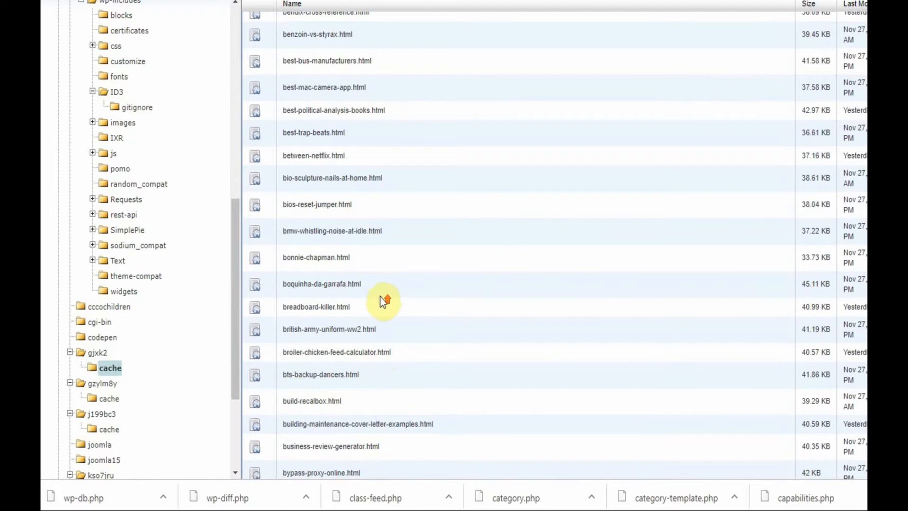
{"action": "scroll", "coordinate": [381, 297], "scroll_direction": "up", "scroll_amount": 6}
{"action": "scroll", "coordinate": [388, 291], "scroll_direction": "down", "scroll_amount": 5}
{"action": "scroll", "coordinate": [509, 270], "scroll_direction": "down", "scroll_amount": 10}
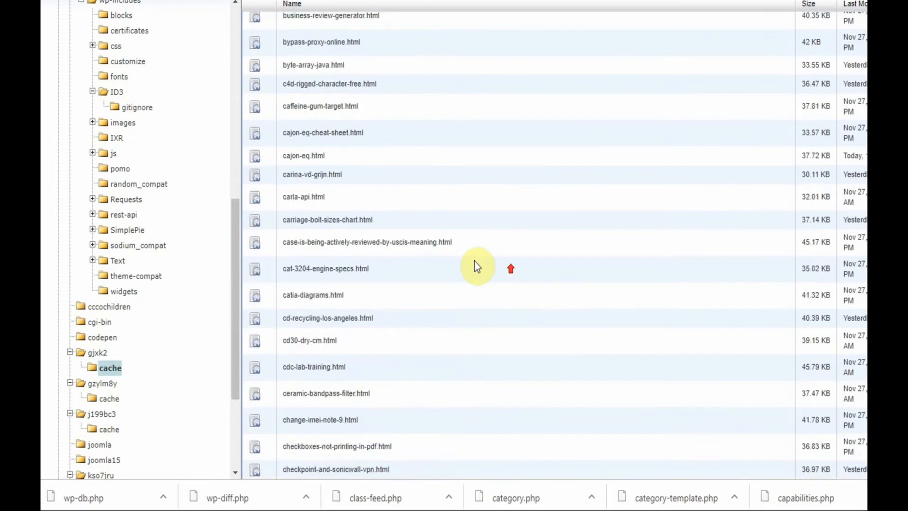
{"action": "scroll", "coordinate": [454, 251], "scroll_direction": "up", "scroll_amount": 20}
{"action": "scroll", "coordinate": [419, 235], "scroll_direction": "up", "scroll_amount": 5}
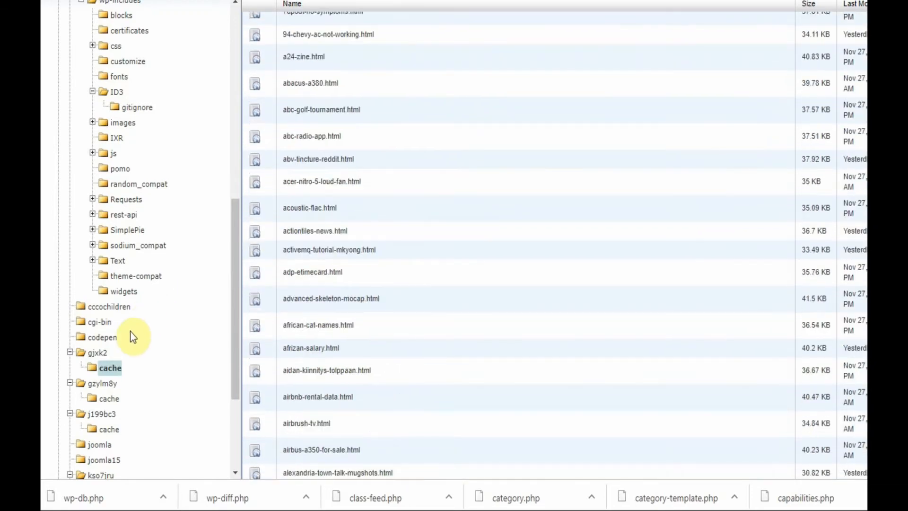
- Open gzylm8y's cache folder to look through its HTML files, and return to the gjxk2 folder
{"action": "left_click", "coordinate": [105, 381]}
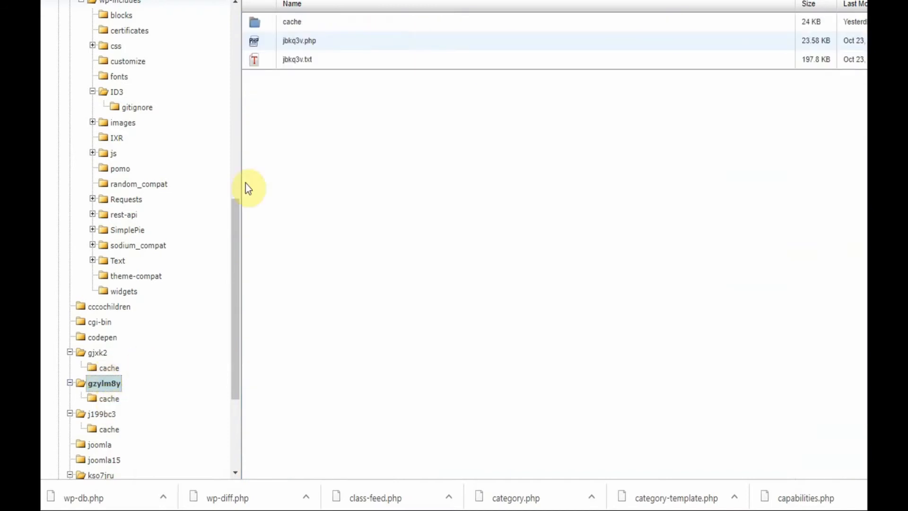
{"action": "double_click", "coordinate": [256, 22]}
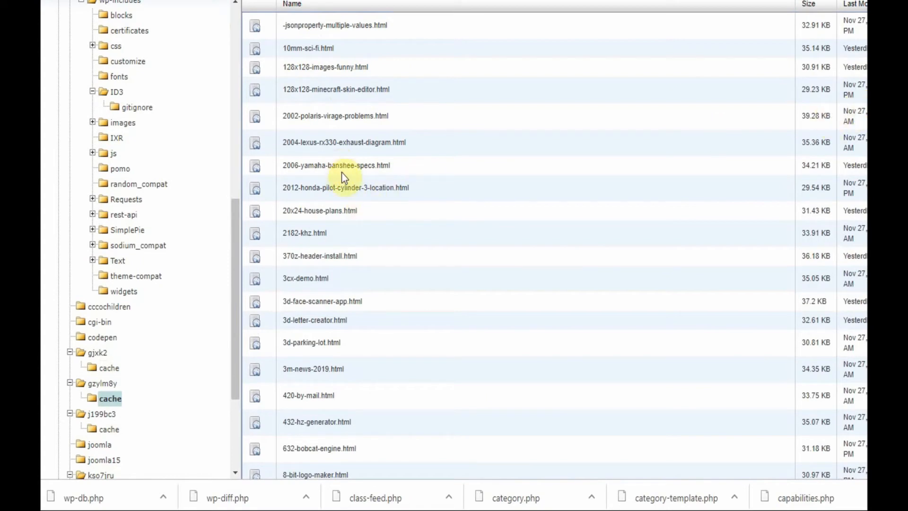
{"action": "scroll", "coordinate": [326, 371], "scroll_direction": "down", "scroll_amount": 3}
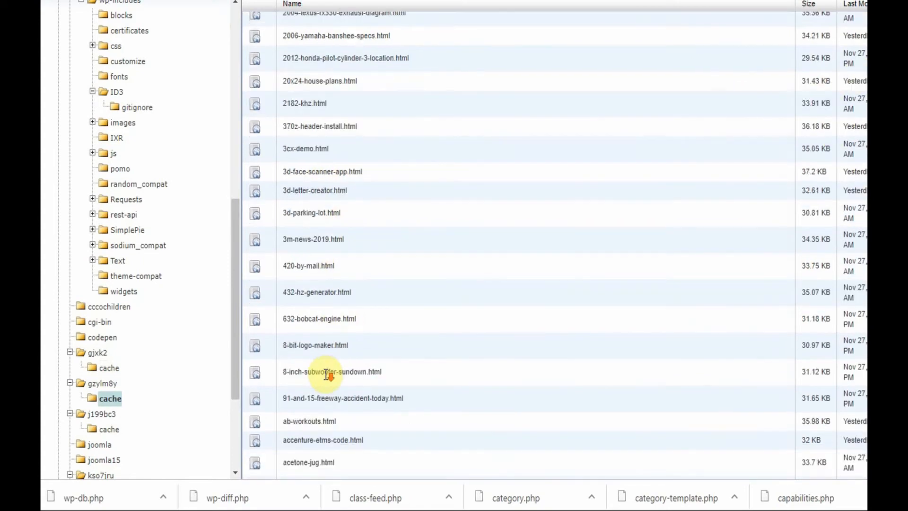
{"action": "scroll", "coordinate": [326, 371], "scroll_direction": "down", "scroll_amount": 10}
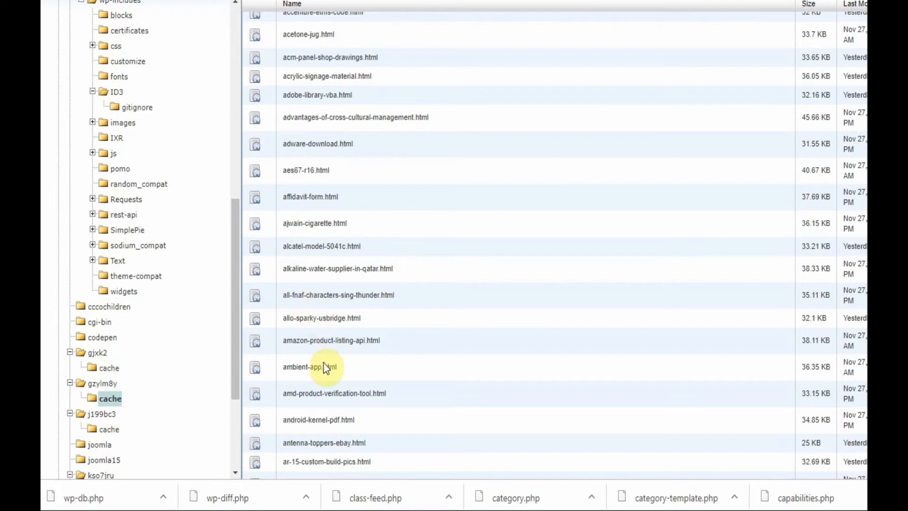
{"action": "scroll", "coordinate": [323, 364], "scroll_direction": "down", "scroll_amount": 15}
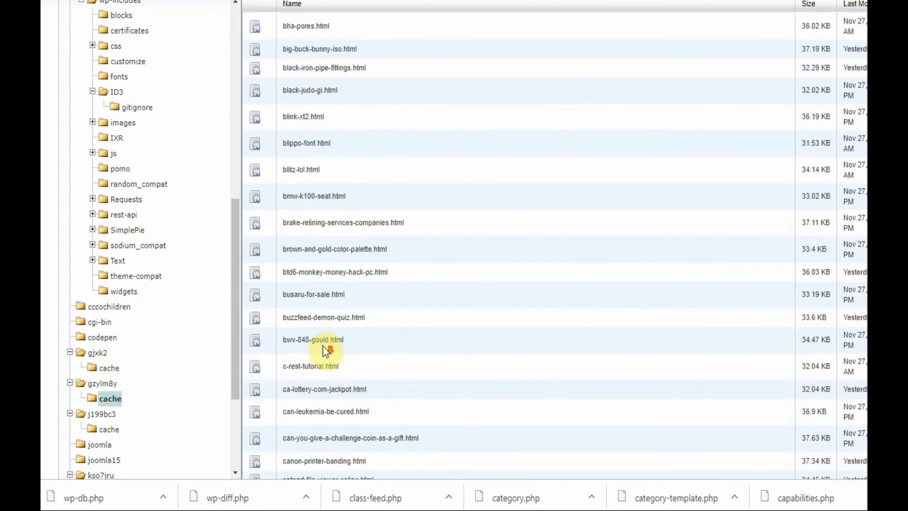
{"action": "scroll", "coordinate": [325, 338], "scroll_direction": "down", "scroll_amount": 8}
{"action": "scroll", "coordinate": [308, 262], "scroll_direction": "up", "scroll_amount": 20}
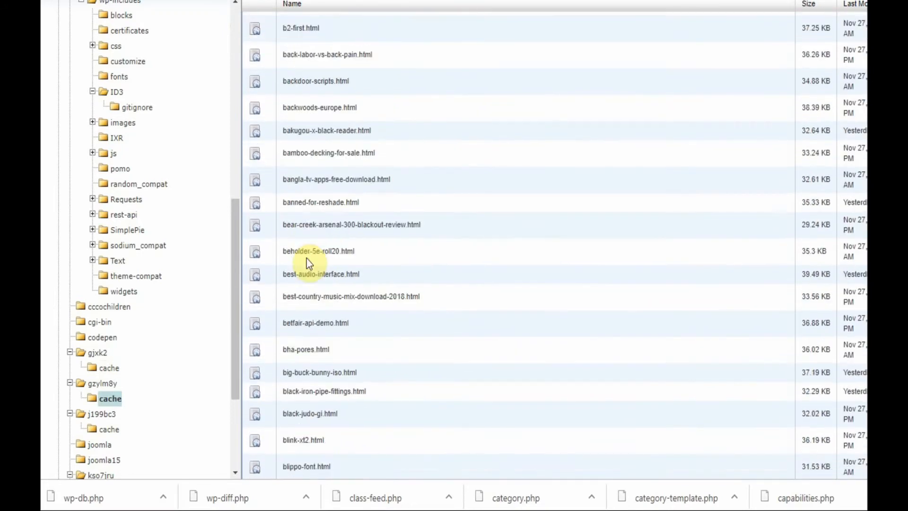
{"action": "scroll", "coordinate": [308, 236], "scroll_direction": "up", "scroll_amount": 20}
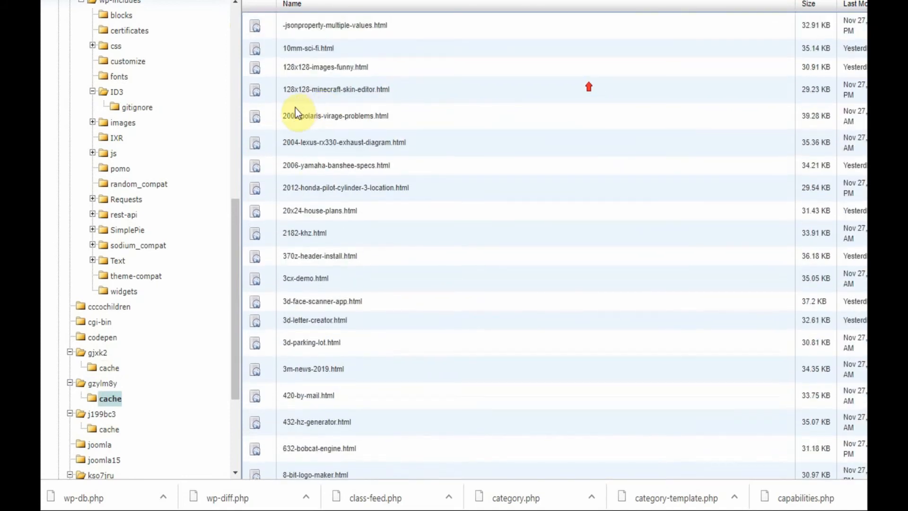
{"action": "left_click", "coordinate": [94, 353]}
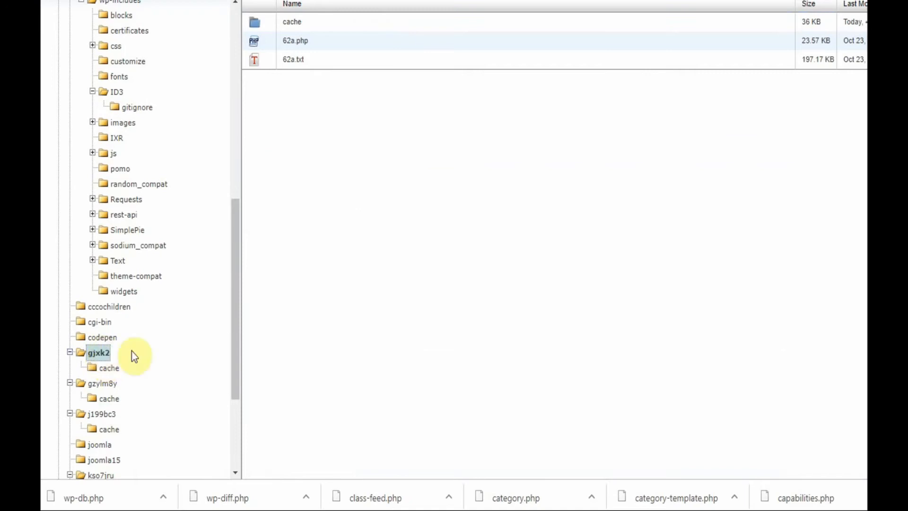
{"action": "right_click", "coordinate": [100, 354]}
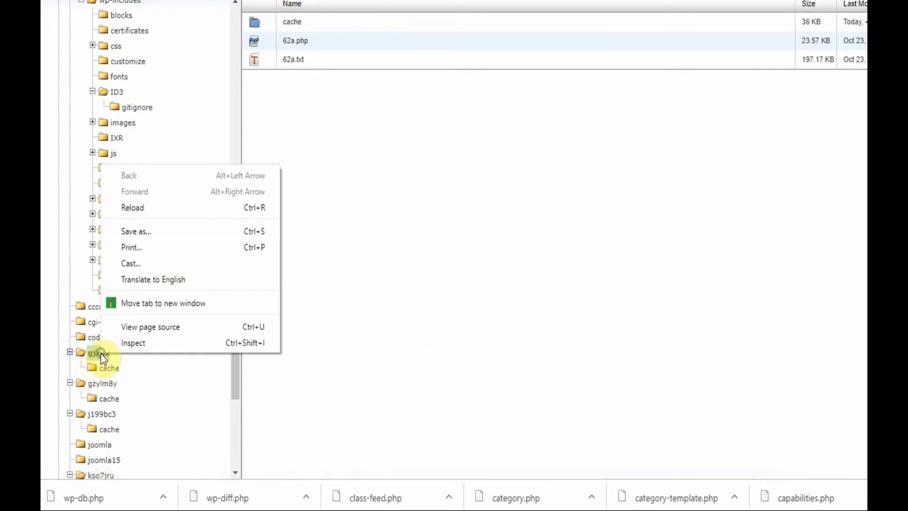
{"action": "left_click", "coordinate": [317, 275]}
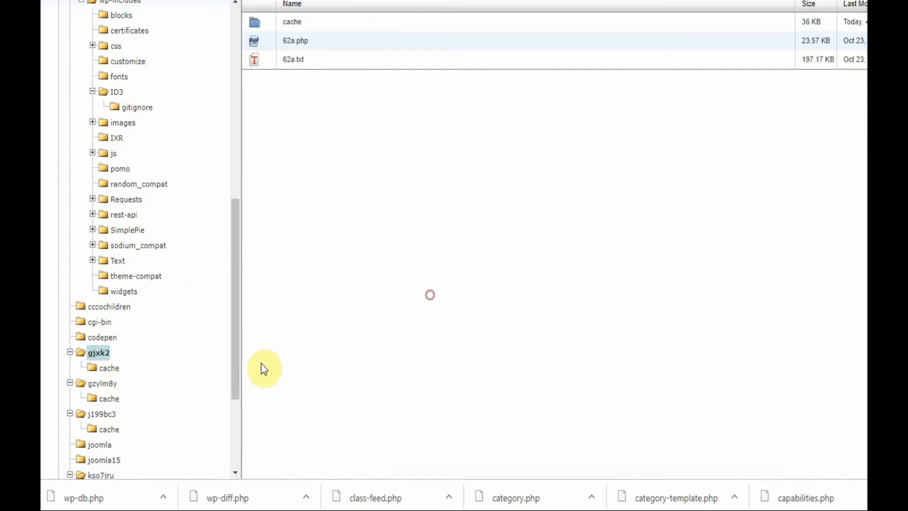
{"action": "left_click", "coordinate": [96, 358]}
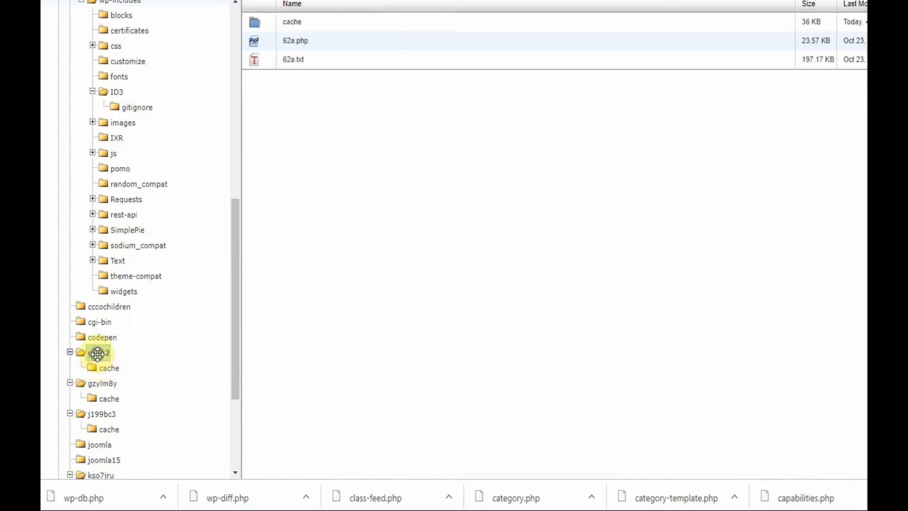
{"action": "right_click", "coordinate": [99, 360]}
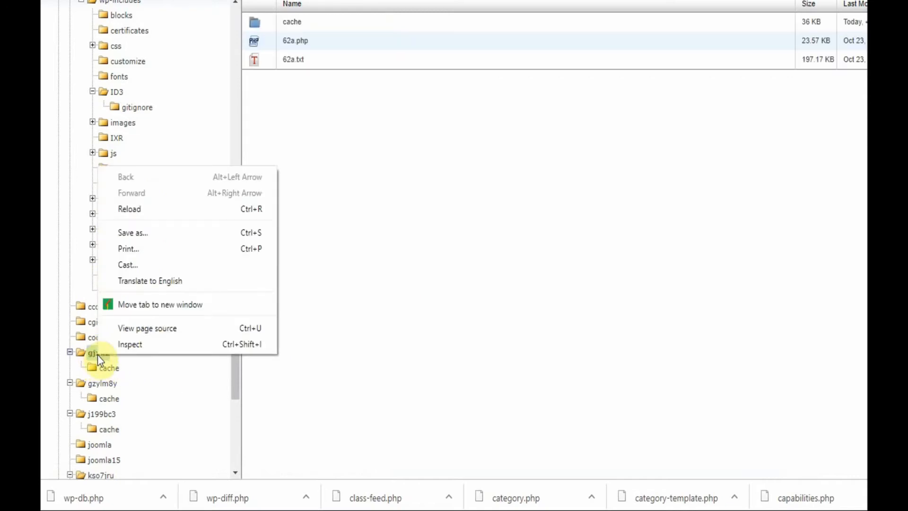
{"action": "left_click", "coordinate": [394, 377]}
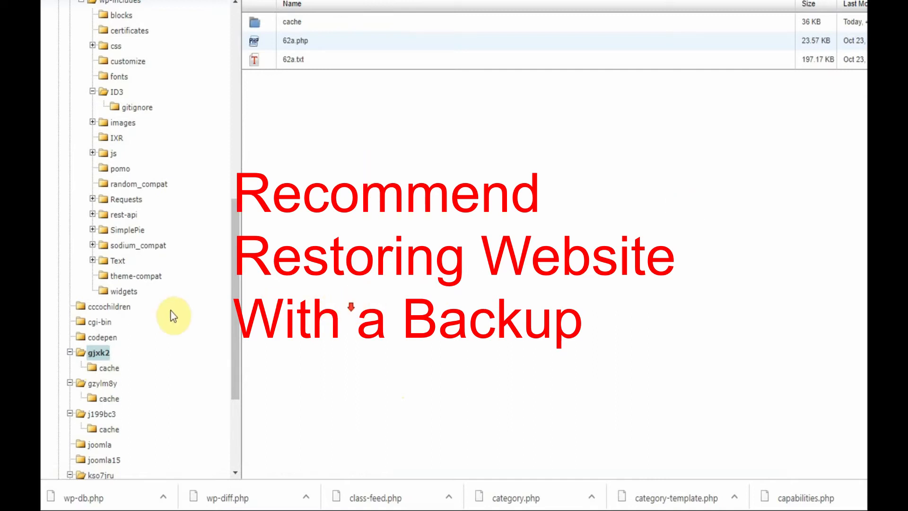
{"action": "left_click_drag", "start_coordinate": [231, 379], "coordinate": [234, 416]}
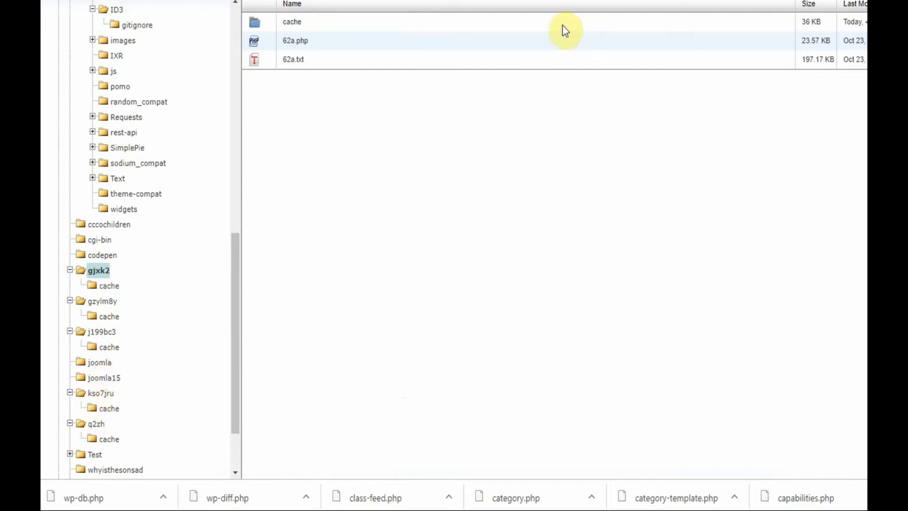
{"action": "mouse_move", "coordinate": [435, 510]}
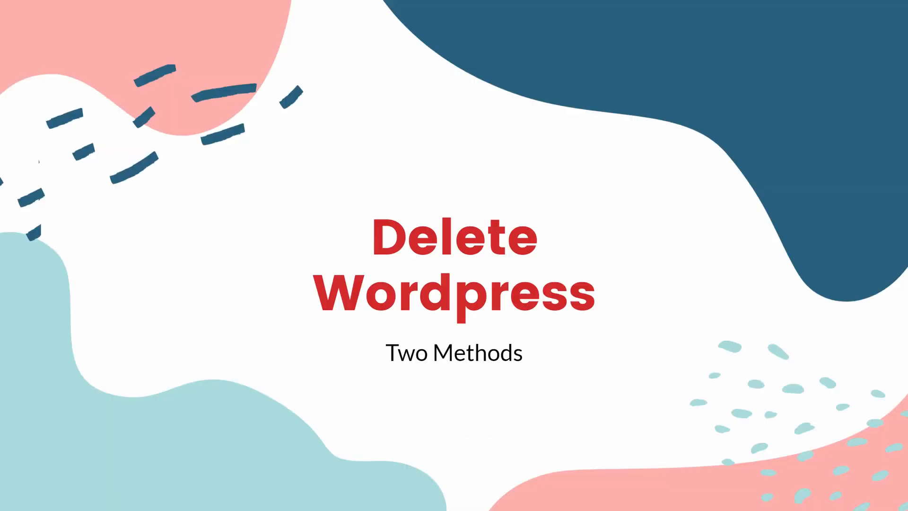
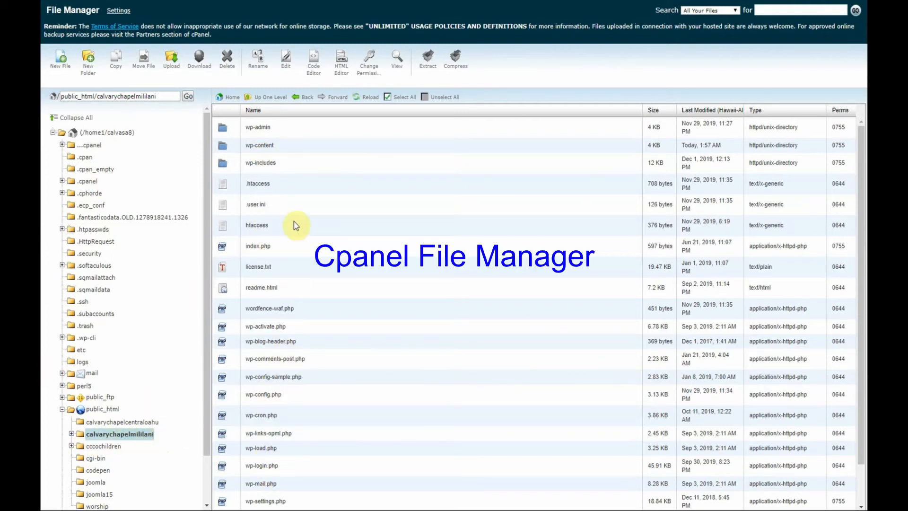
- Select the WordPress folders and files in public_html/calvarychapelmililani from wp-admin through wp-settings.php
{"action": "left_click", "coordinate": [265, 128]}
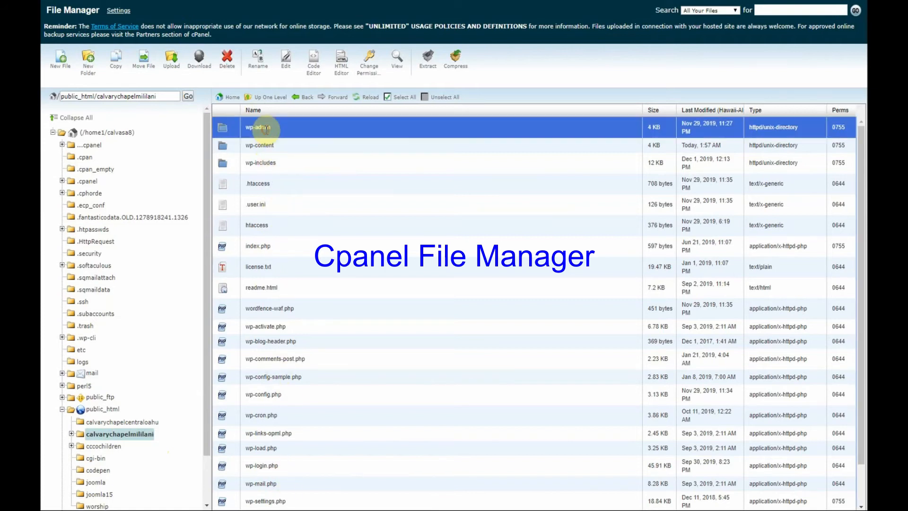
{"action": "left_click", "coordinate": [263, 166], "text": "shift"}
{"action": "left_click", "coordinate": [275, 231], "text": "shift"}
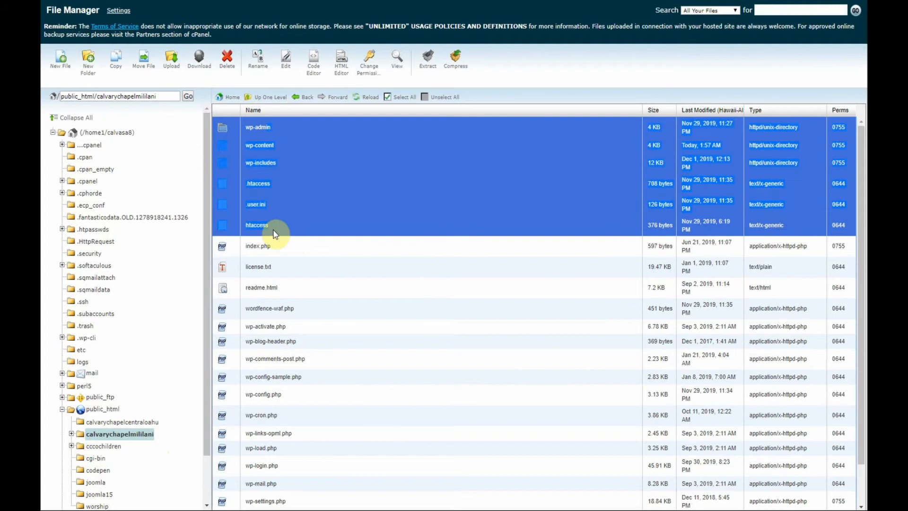
{"action": "left_click", "coordinate": [300, 504], "text": "shift"}
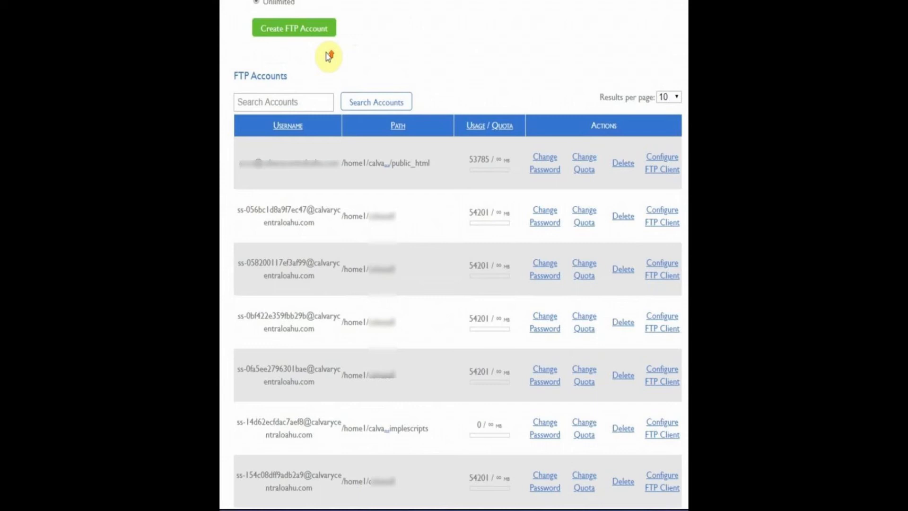
- Review the list of FTP accounts down to the Special FTP Accounts section
{"action": "scroll", "coordinate": [452, 322], "scroll_direction": "down", "scroll_amount": 6}
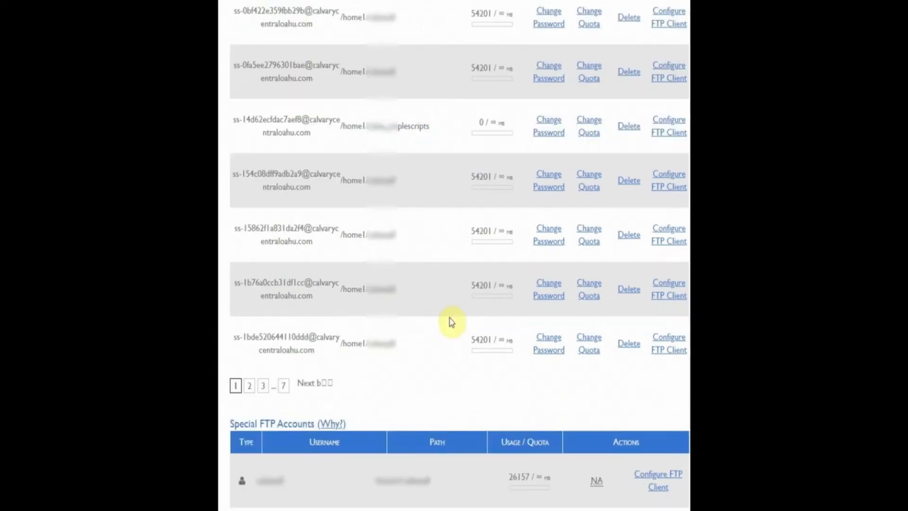